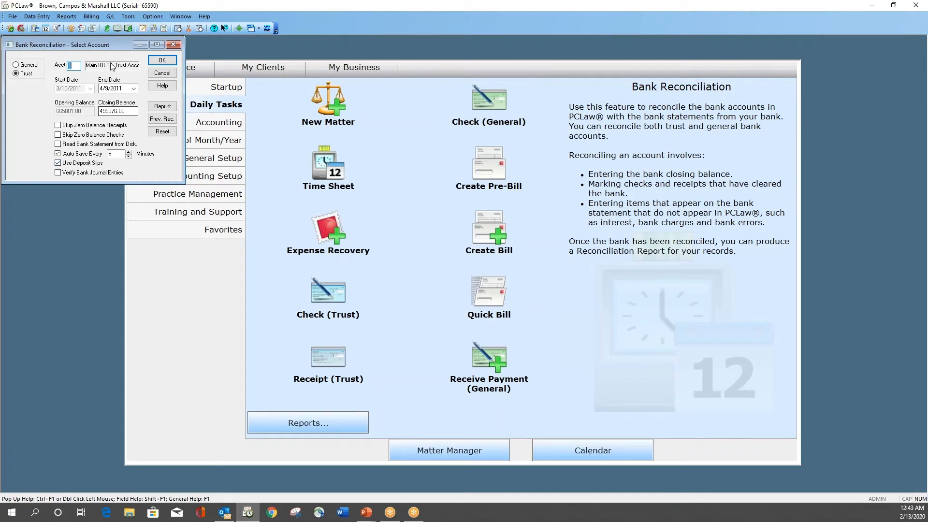
- Close the bank reconciliation setup, review the deposit slip options in the Banking system settings, and leave them without making changes
left_click(162, 73)
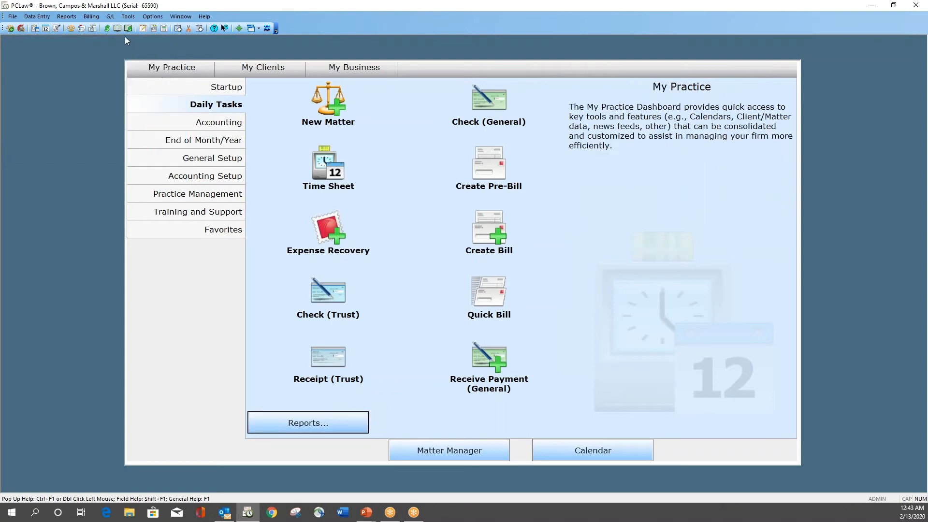
left_click(147, 18)
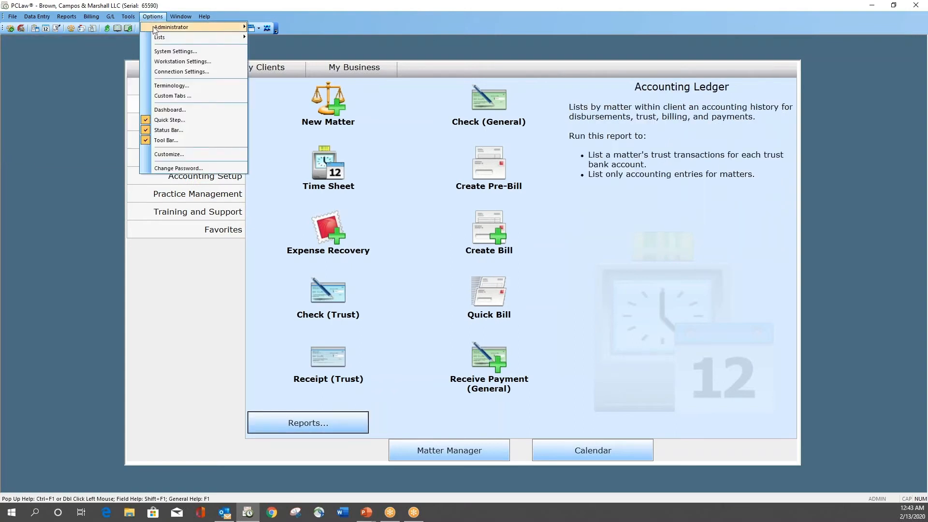
left_click(167, 52)
left_click(446, 145)
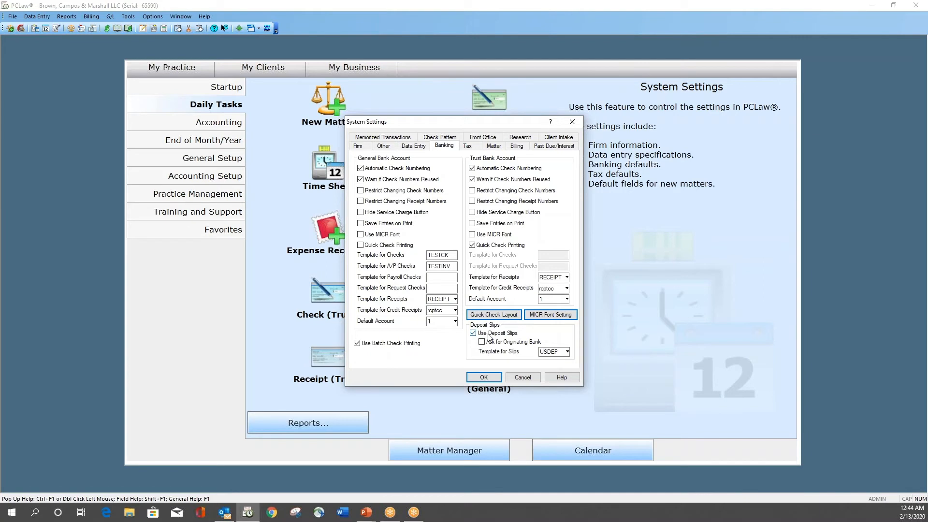
left_click(524, 380)
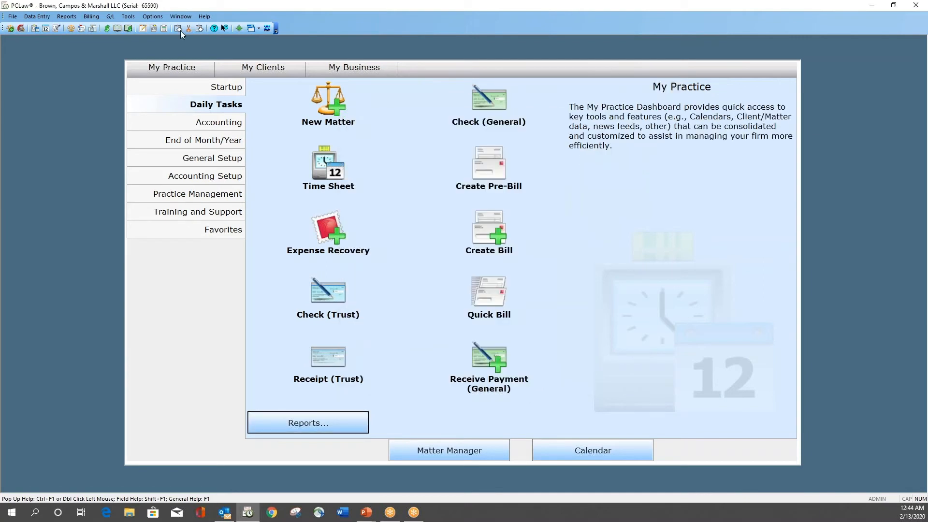
- Open the trust bank reconciliation for the Main IOLTA Trust Account and mark all checks and receipts as cleared
left_click(124, 18)
left_click(160, 90)
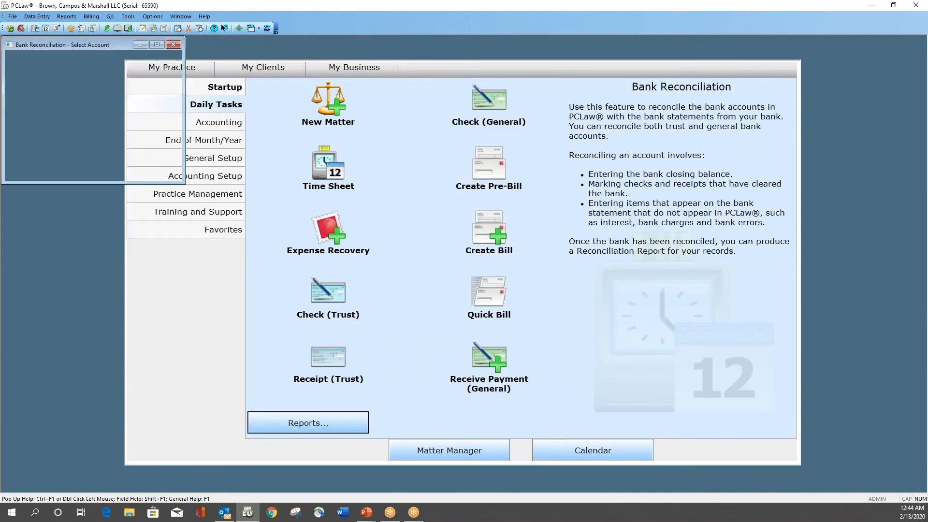
left_click(172, 62)
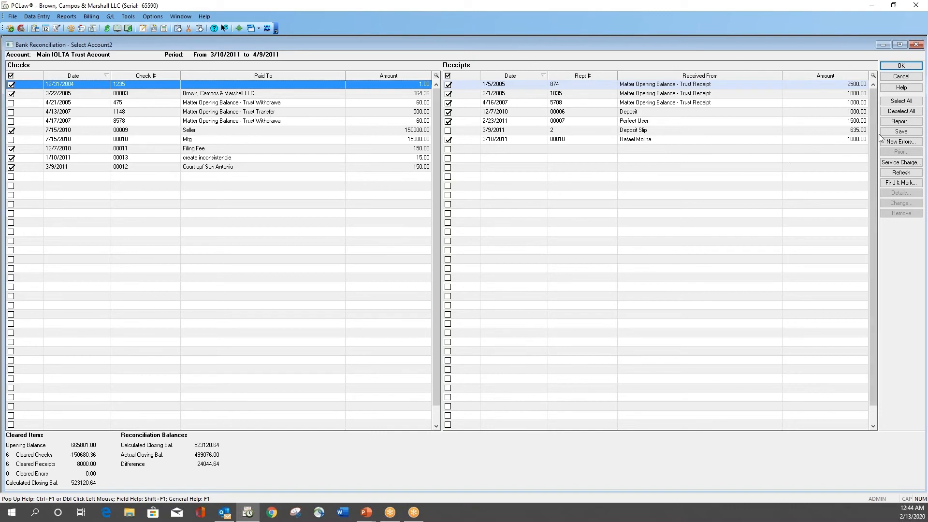
left_click(902, 101)
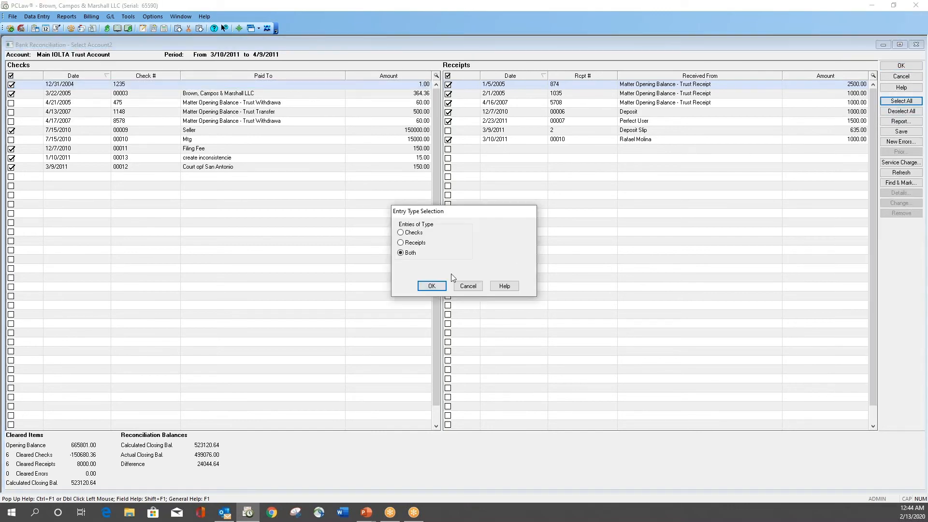
left_click(437, 285)
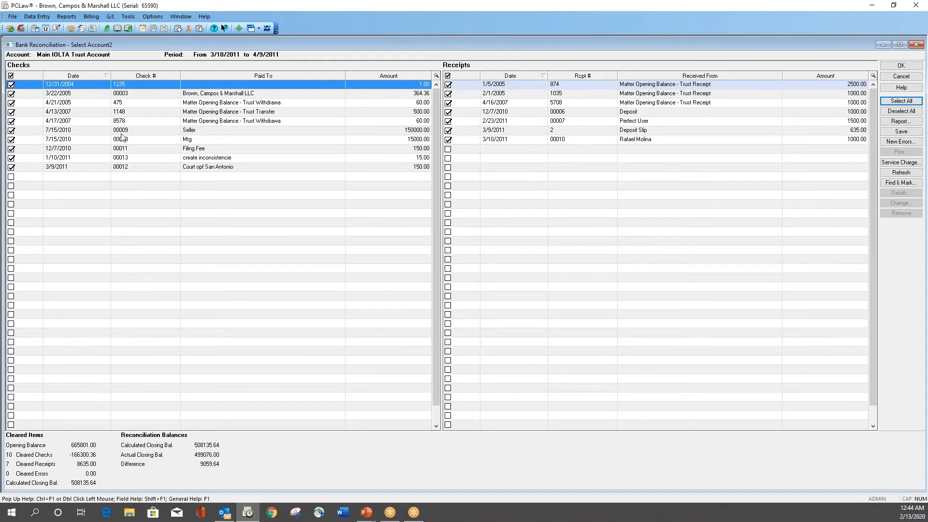
- Deselect all checks and receipts, and mark only receipts 00006 and 00007 as cleared
left_click(901, 112)
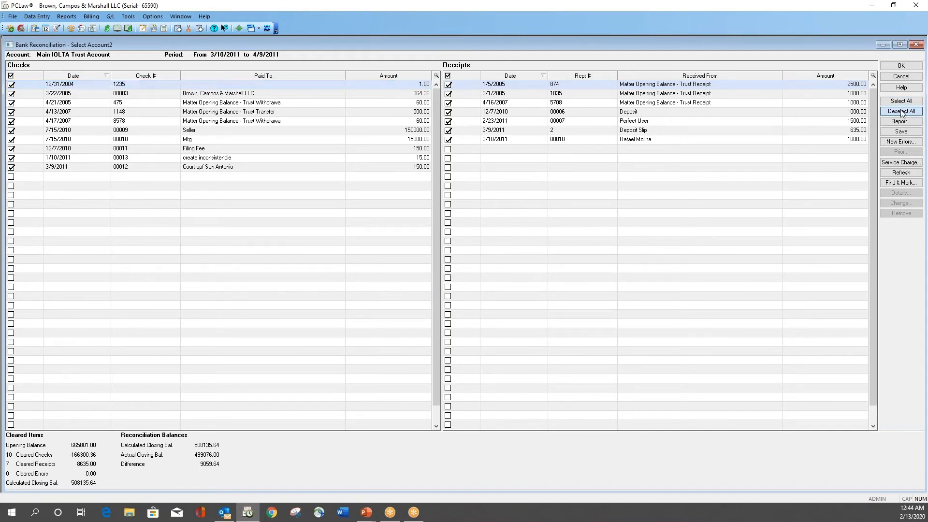
left_click(434, 289)
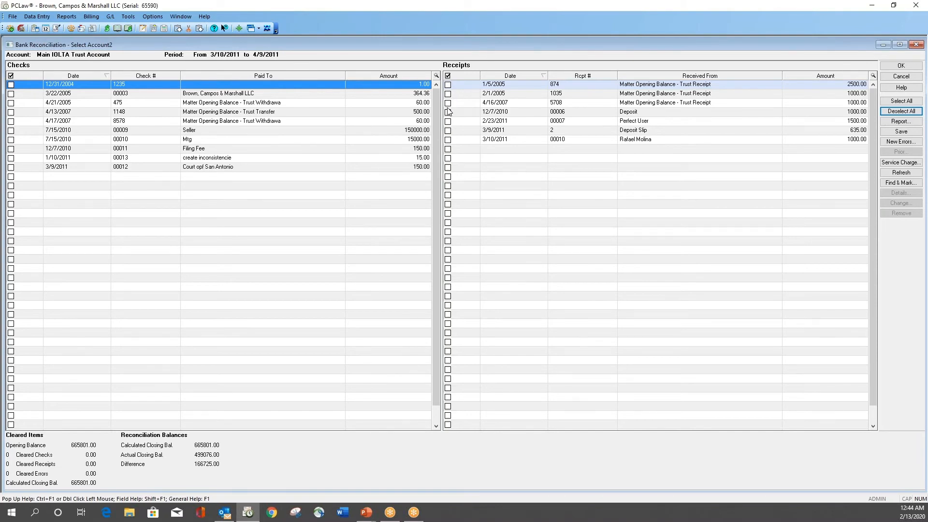
left_click(449, 112)
left_click(449, 113)
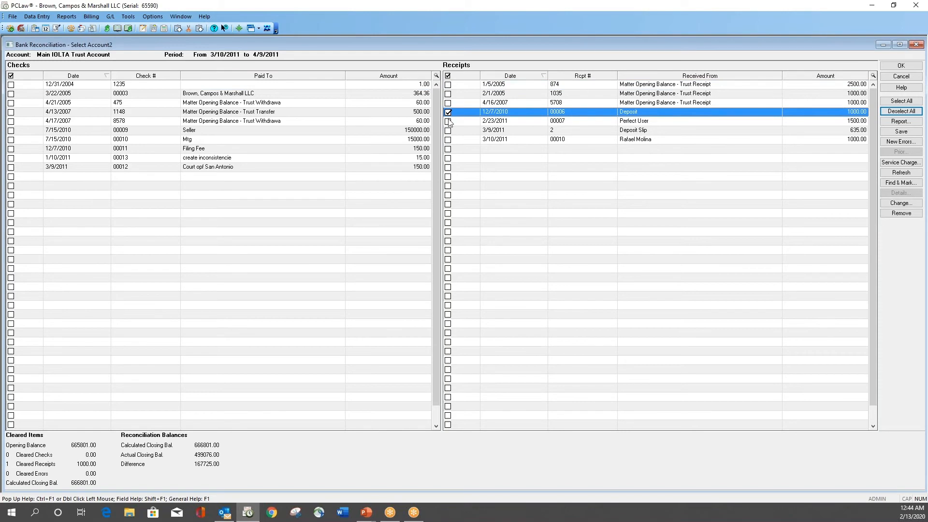
left_click(448, 122)
left_click(449, 122)
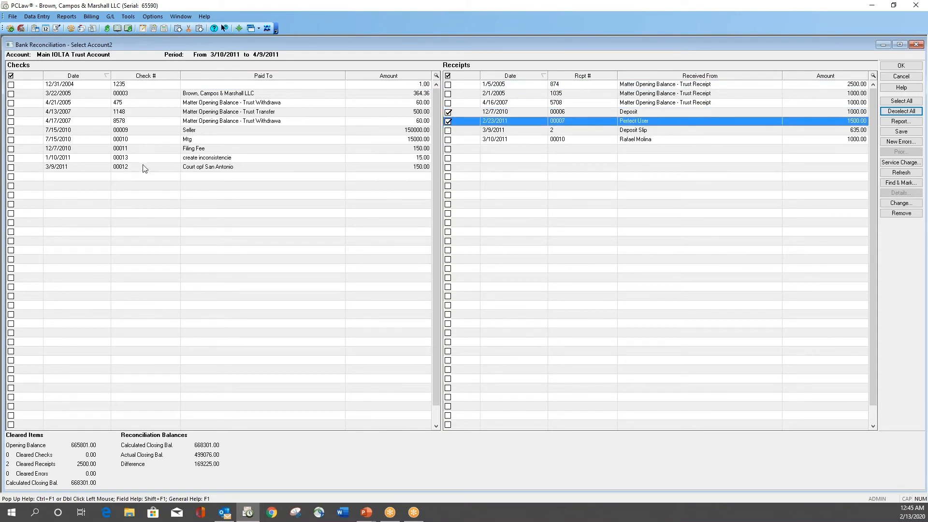
- Sort the checks by check number and exit the reconciliation without saving
left_click(155, 76)
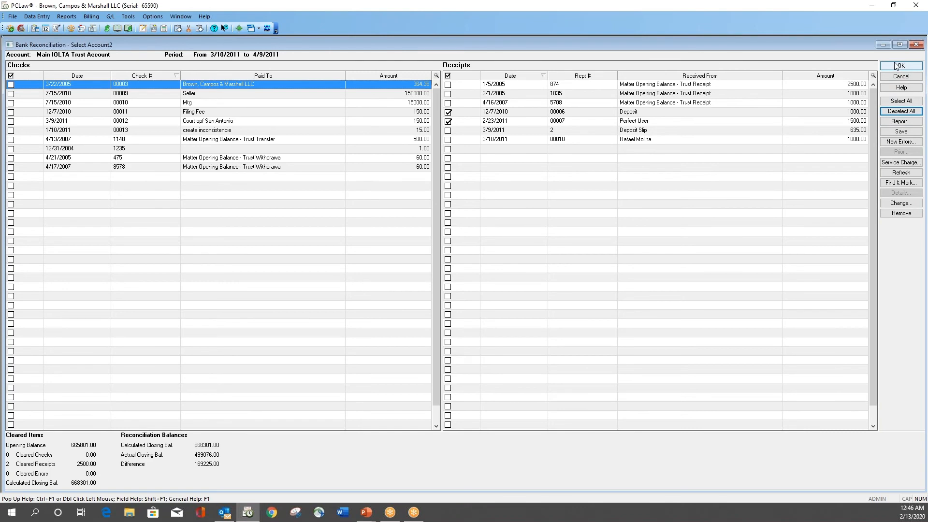
left_click(901, 76)
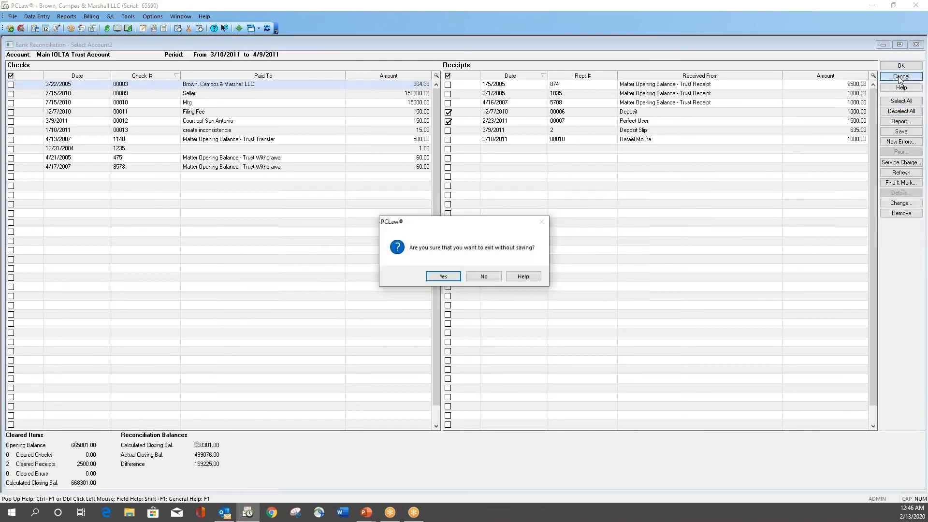
left_click(443, 277)
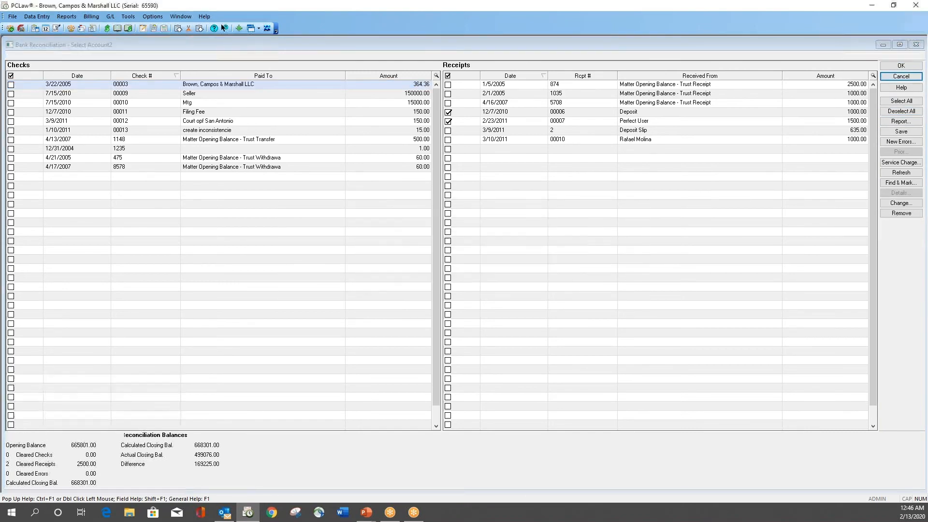
left_click(442, 277)
- Reopen the bank reconciliation setup and view the past reconciliations available for reprinting, then dismiss the list
left_click(131, 19)
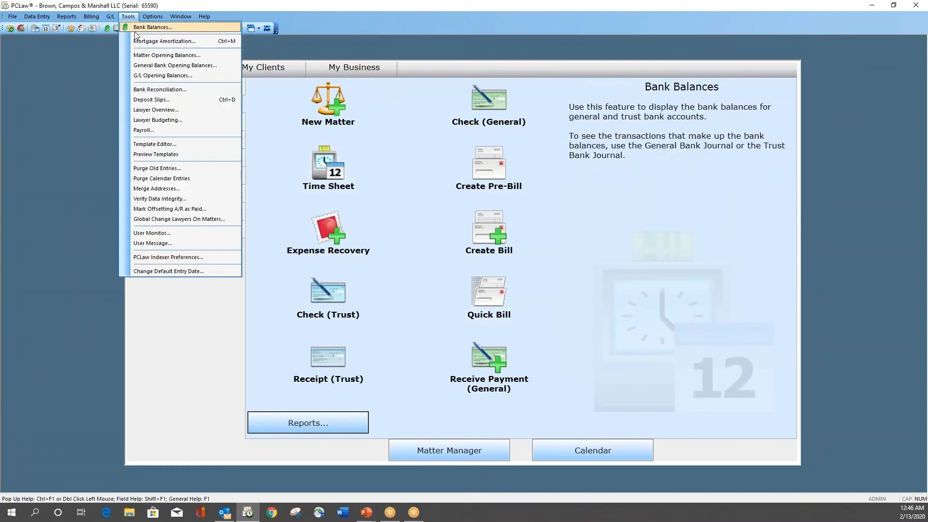
left_click(154, 91)
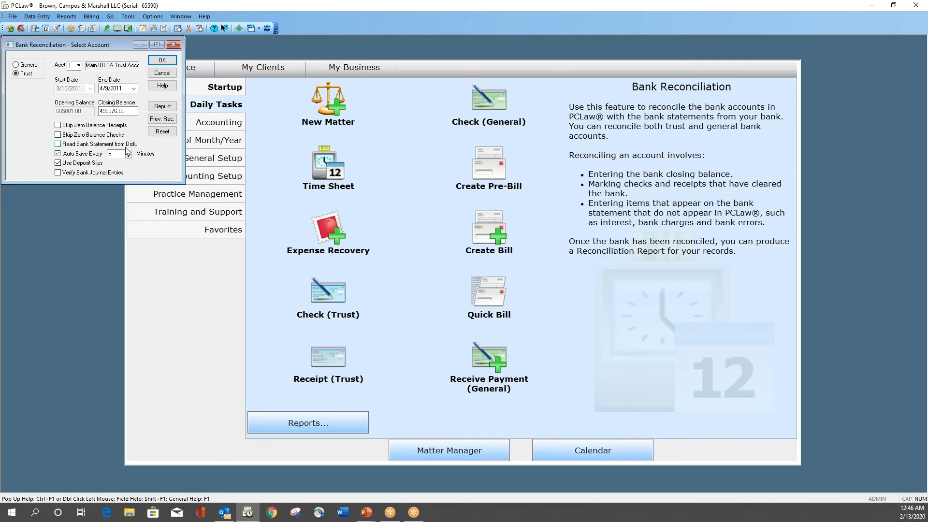
left_click(174, 105)
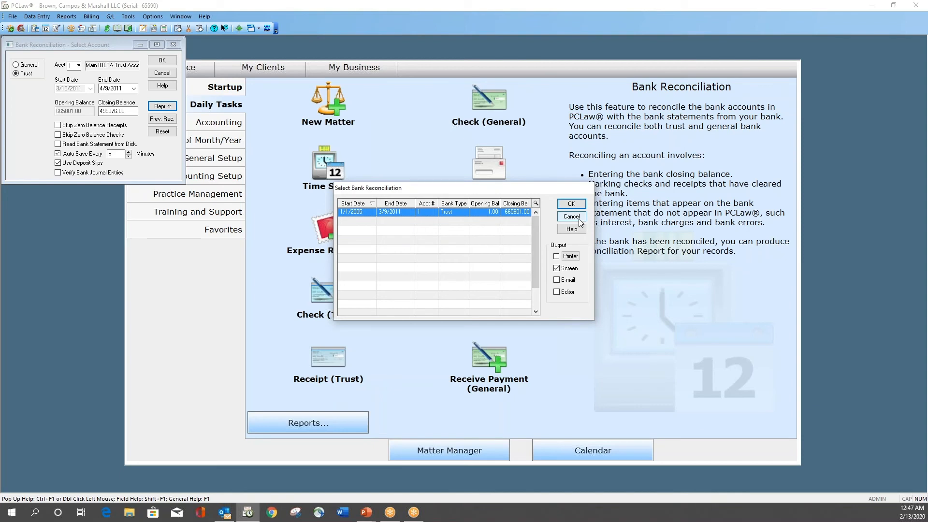
left_click(571, 216)
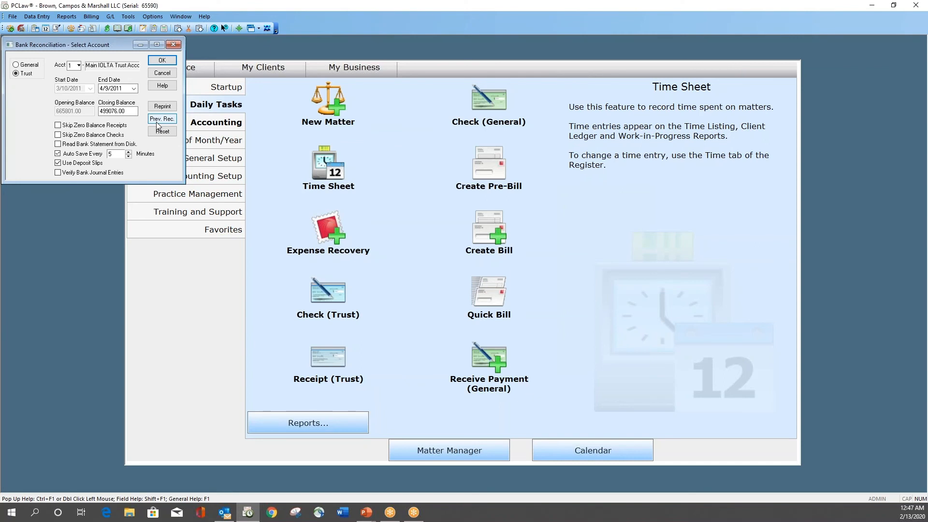
- Roll the trust account back to its previous reconciliation period and open that period, accepting the listed prior items
left_click(156, 123)
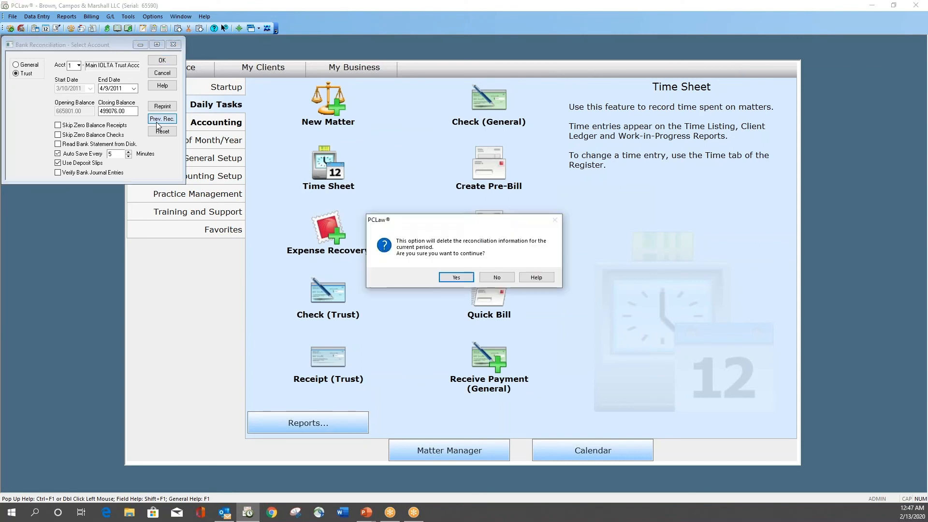
left_click(456, 277)
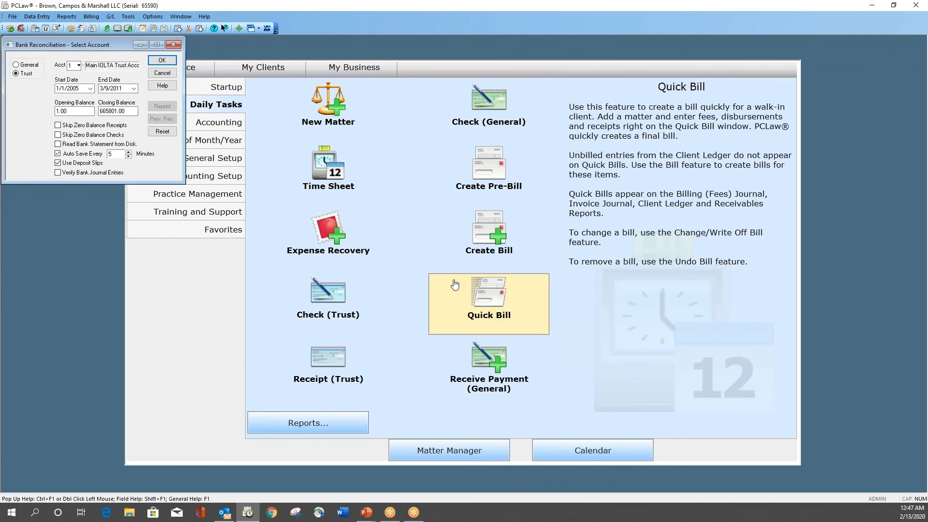
left_click(162, 60)
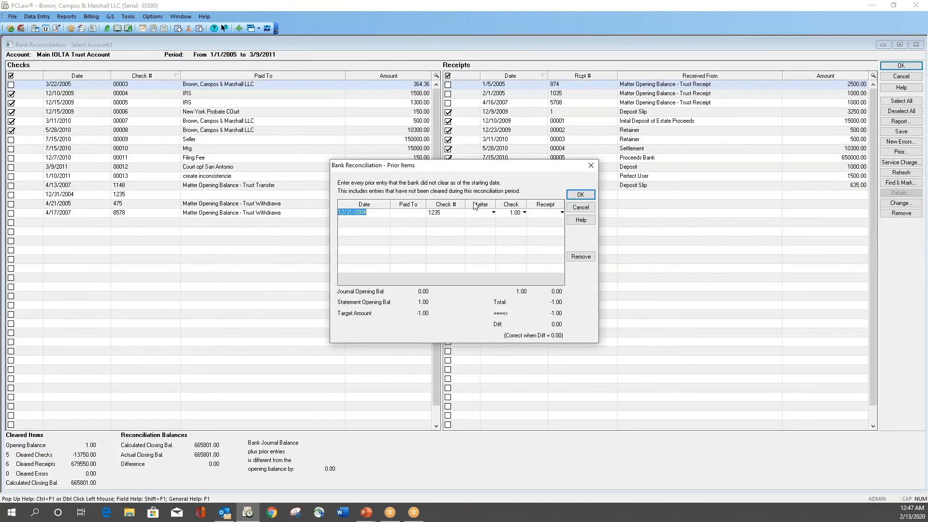
left_click(575, 195)
left_click(427, 276)
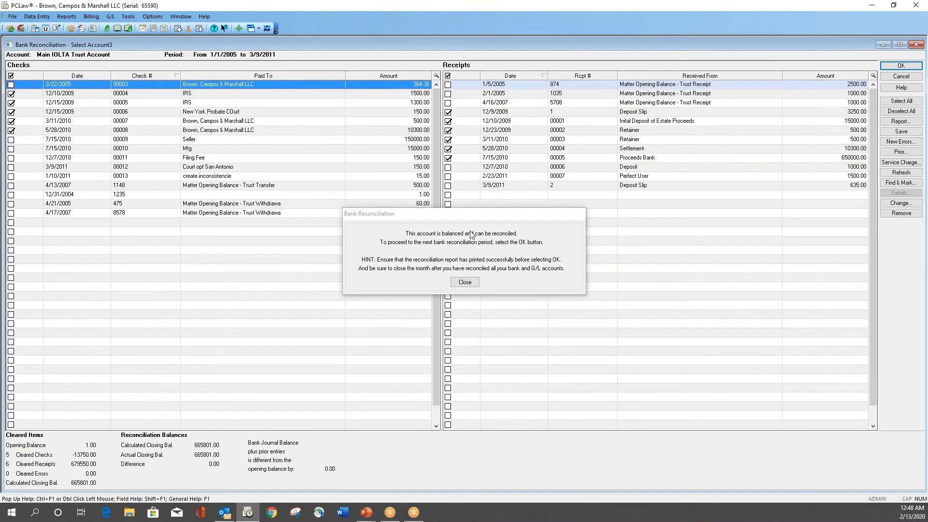
left_click(464, 281)
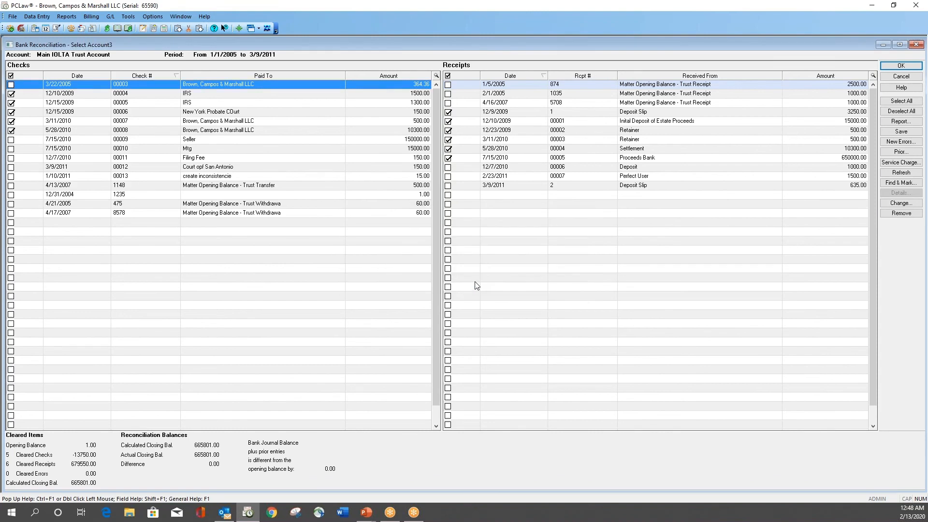
- Complete the 1/1/2005 to 3/9/2011 reconciliation, proceed to the next period, and reopen the bank reconciliation setup
left_click(881, 67)
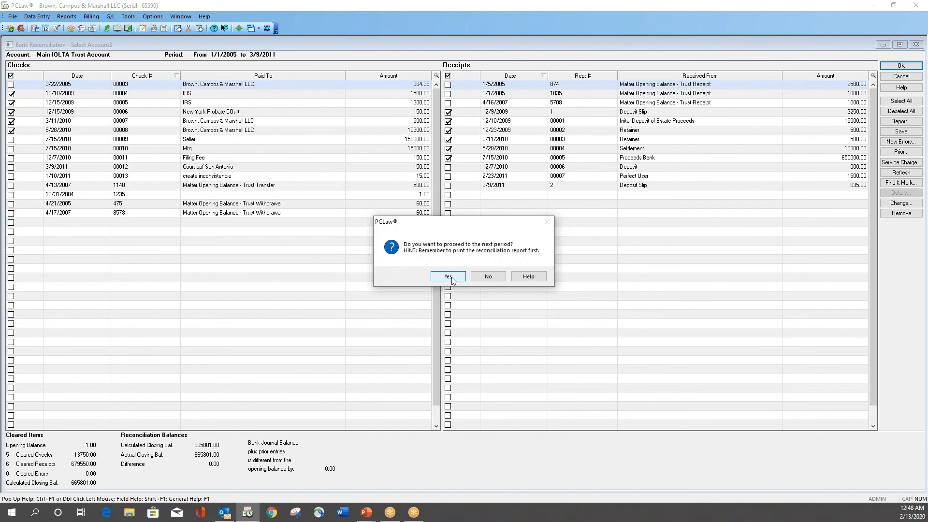
left_click(451, 277)
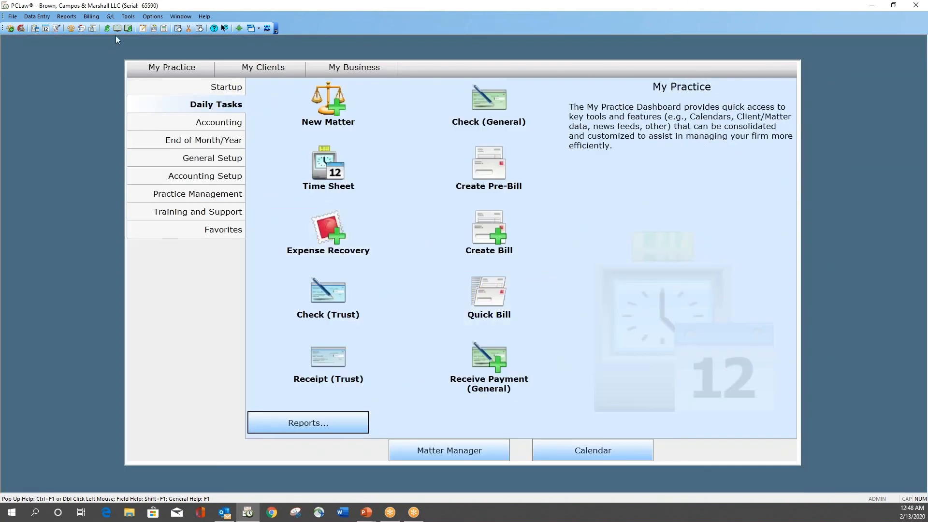
left_click(127, 21)
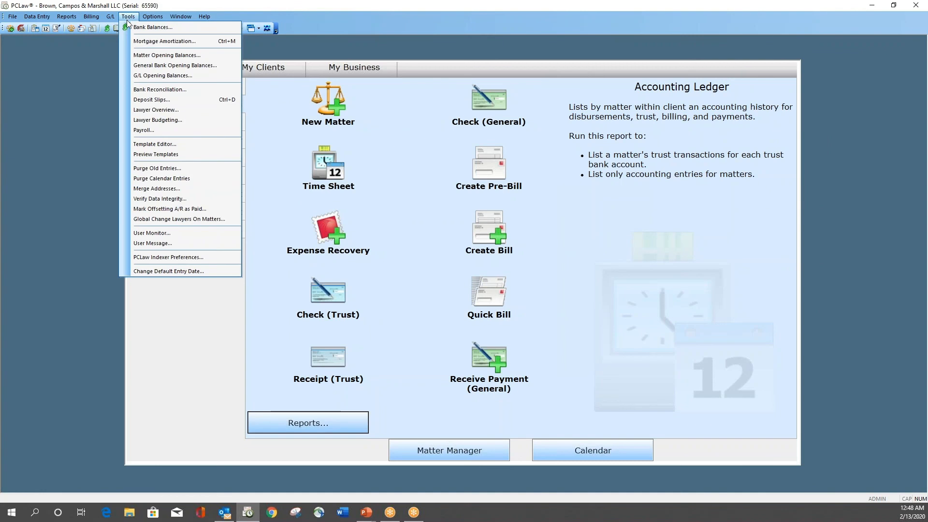
left_click(141, 93)
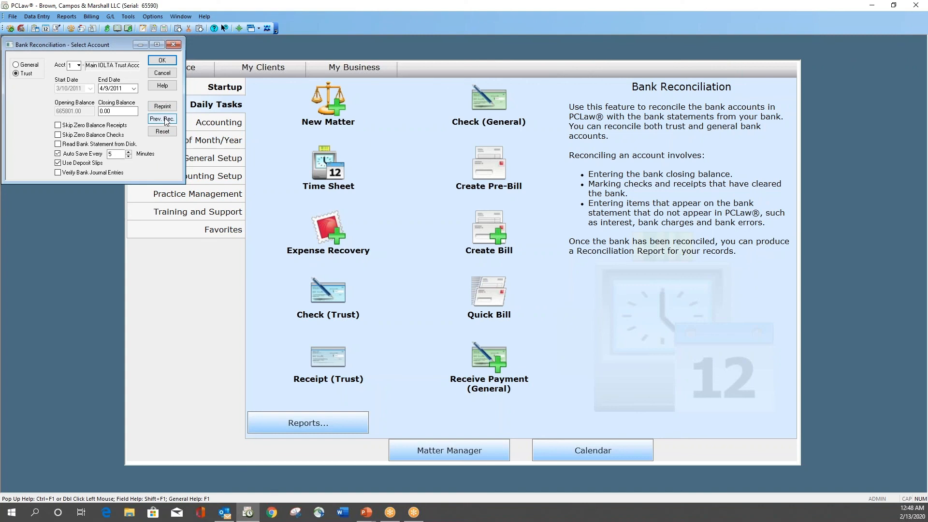
- Decline the zero closing balance, set the closing balance to 158, and open the period ending 4/9/2011
left_click(163, 61)
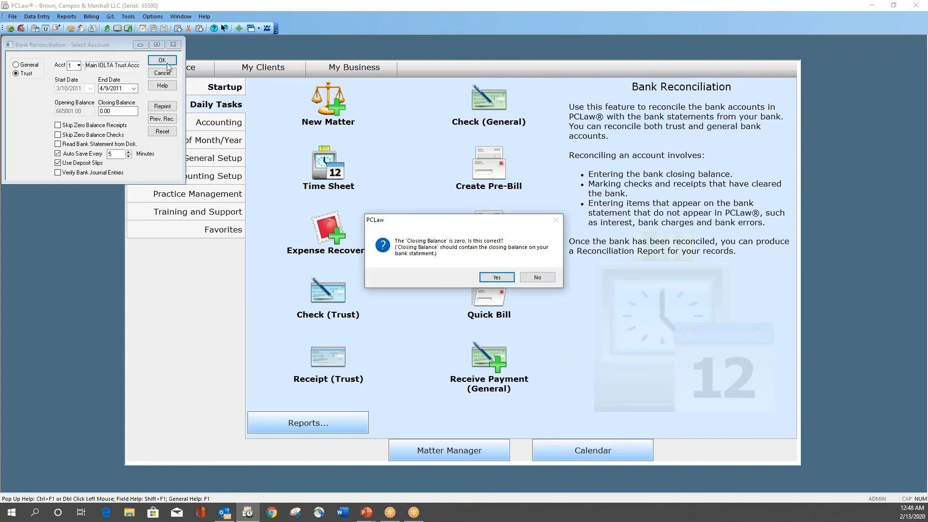
key("Tab")
left_click(534, 277)
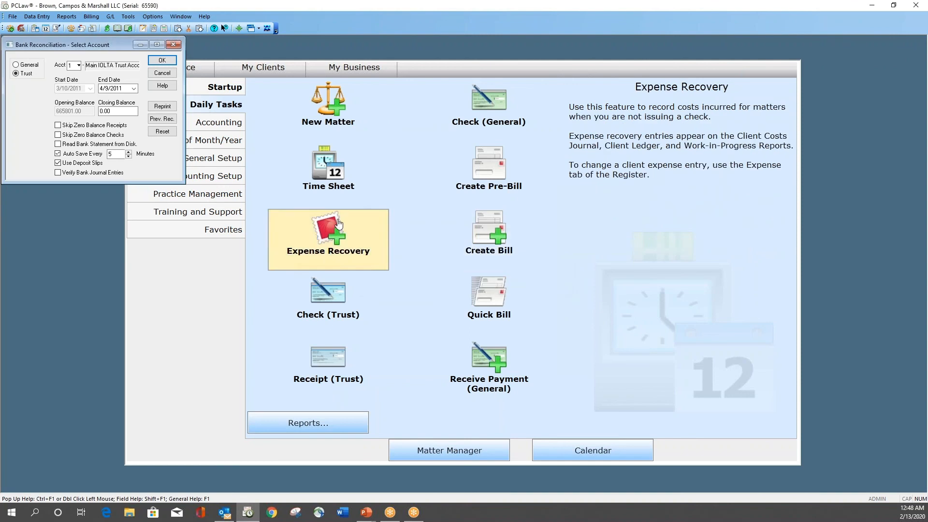
double_click(121, 109)
type("158")
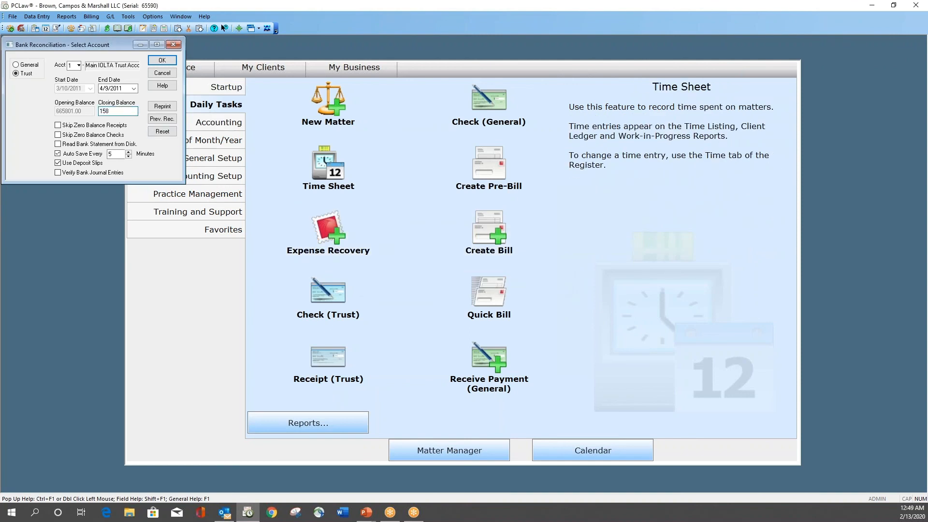
left_click(164, 62)
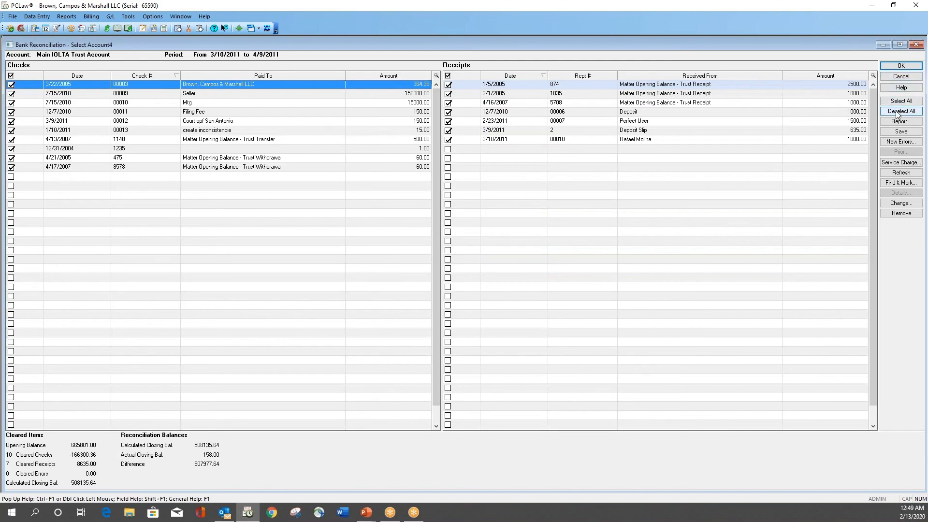
- Exit the trust account reconciliation without saving
left_click(901, 76)
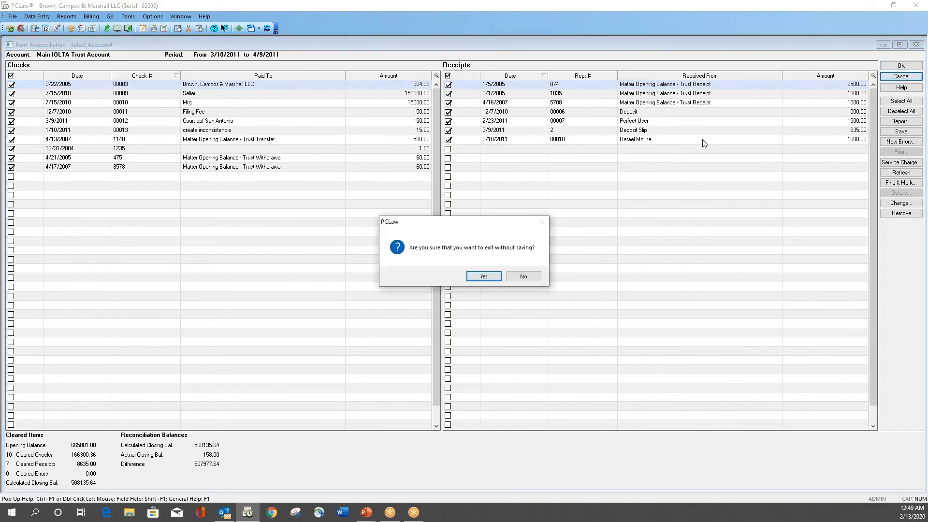
left_click(483, 276)
left_click(506, 279)
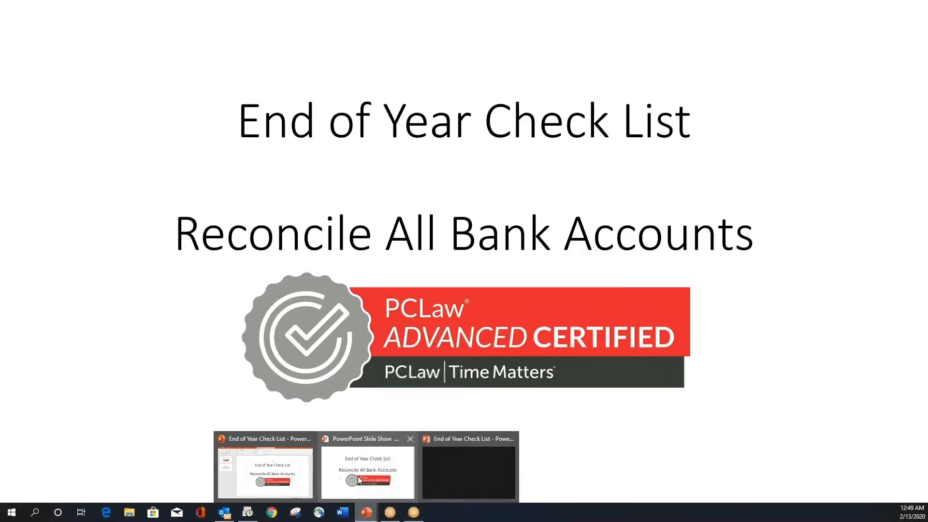
- Switch to the running PowerPoint slide show and advance to the next slide
left_click(367, 473)
mouse_move(57, 477)
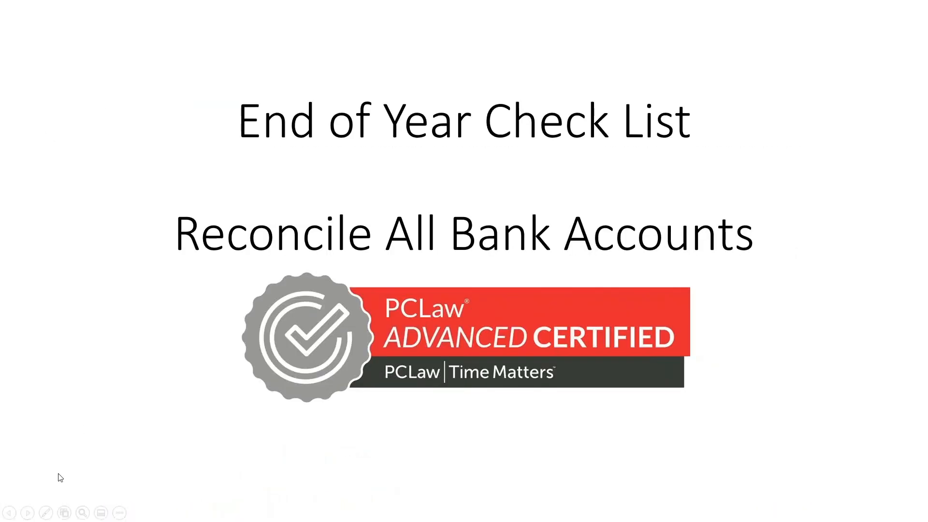
left_click(28, 513)
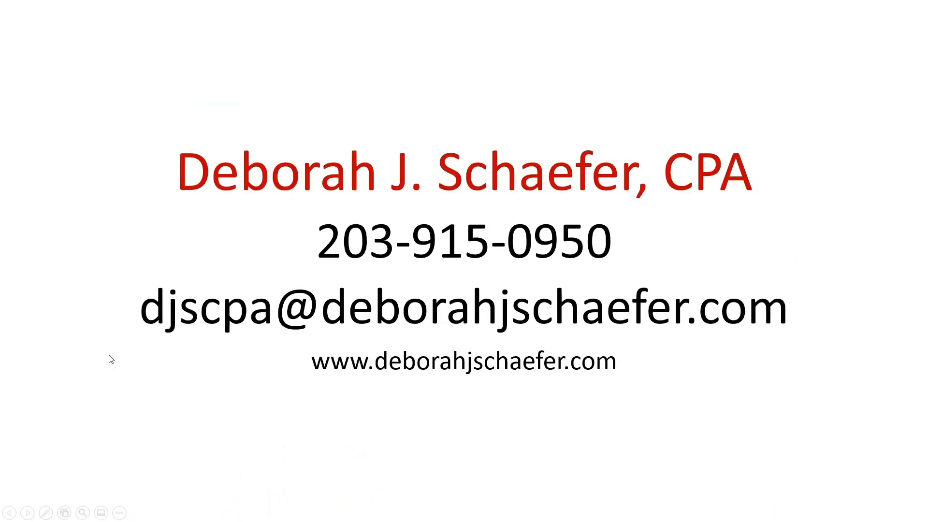